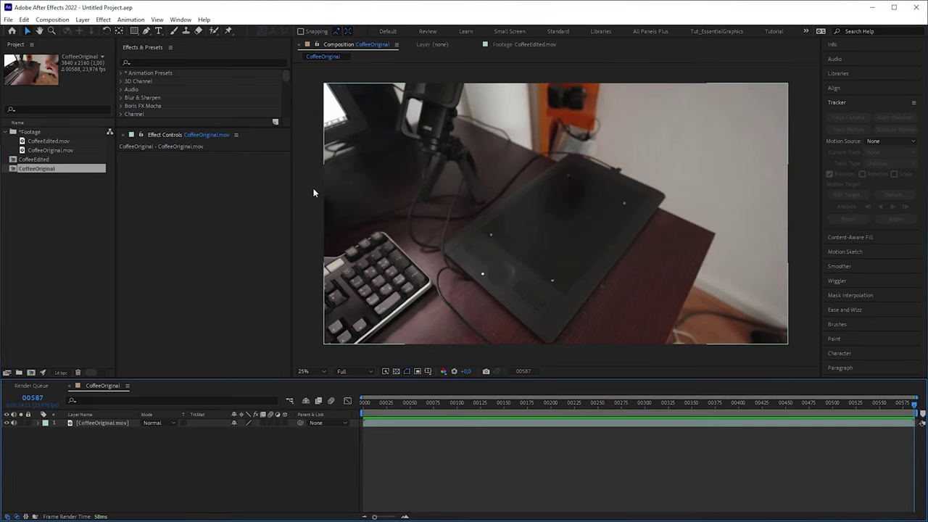
# Open the CoffeeEdited composition and add a marker to its footage layer at frame 59, where the hand moves toward the cup.
pyautogui.doubleClick(36, 159)
pyautogui.press('space')
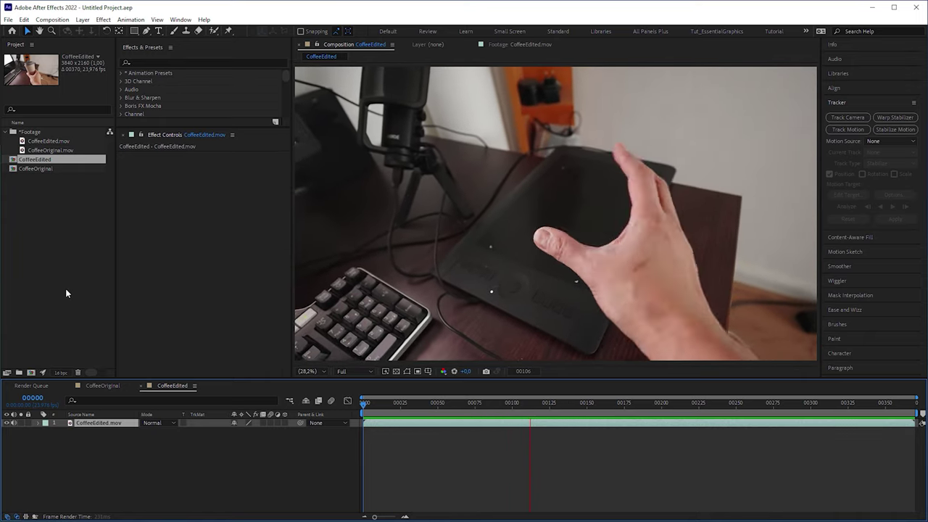
pyautogui.moveTo(435, 403); pyautogui.dragTo(439, 424)
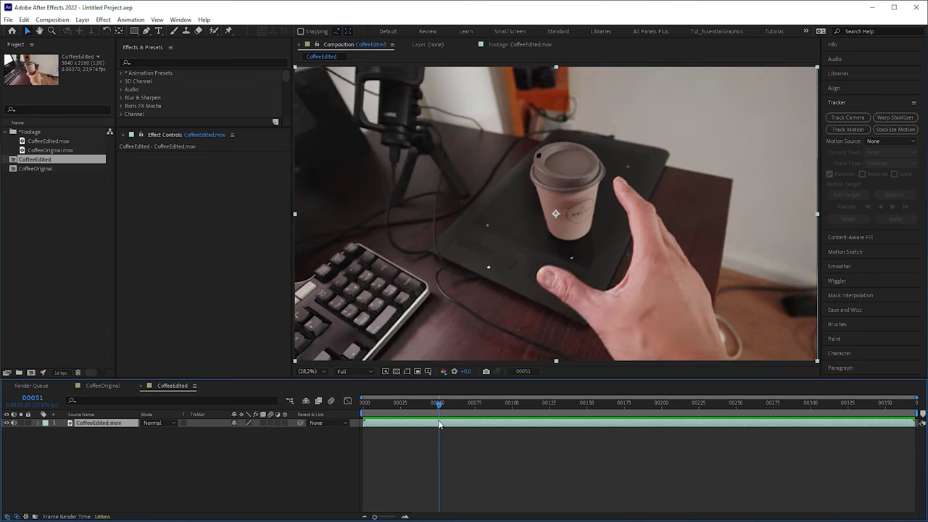
pyautogui.press('pageup')
pyautogui.click(435, 413)
pyautogui.moveTo(435, 412)
pyautogui.mouseDown()
pyautogui.moveTo(422, 414)
pyautogui.moveTo(454, 418)
pyautogui.moveTo(434, 423)
pyautogui.moveTo(452, 417)
pyautogui.mouseUp()
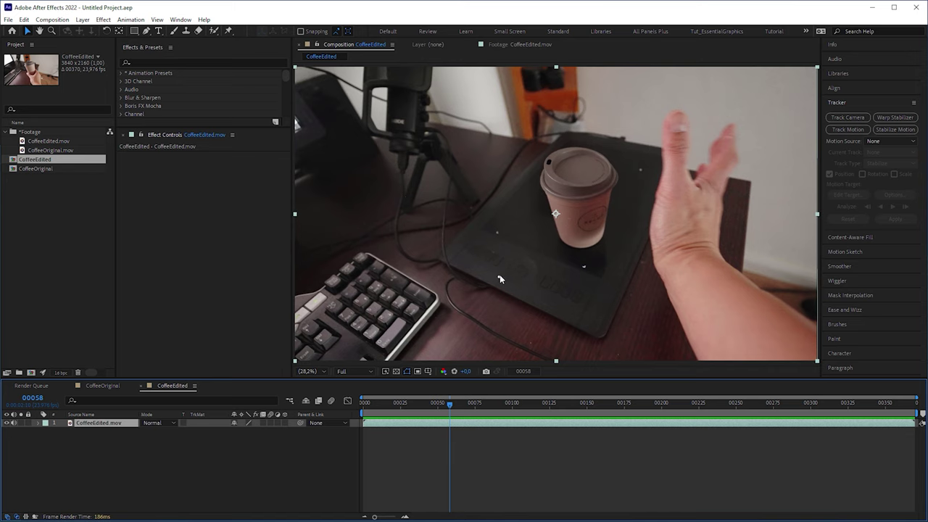
pyautogui.click(499, 276)
pyautogui.click(83, 19)
pyautogui.moveTo(218, 202)
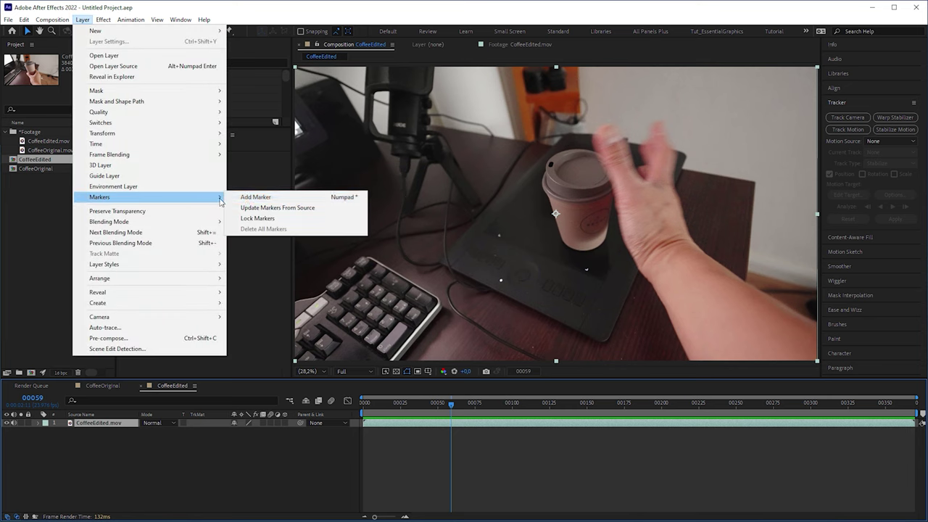
pyautogui.click(248, 197)
# Split the CoffeeEdited.mov layer at frame 60.
pyautogui.press('pagedown')
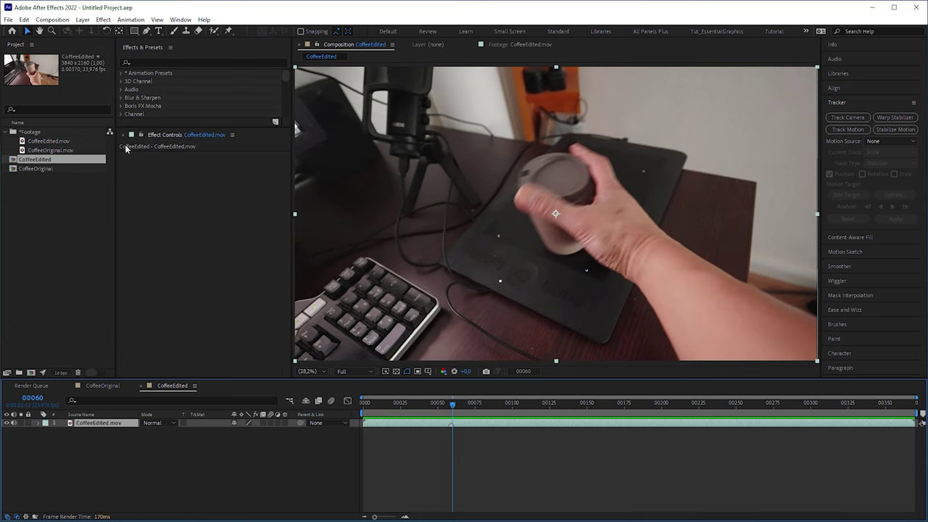
pyautogui.click(24, 19)
pyautogui.click(63, 157)
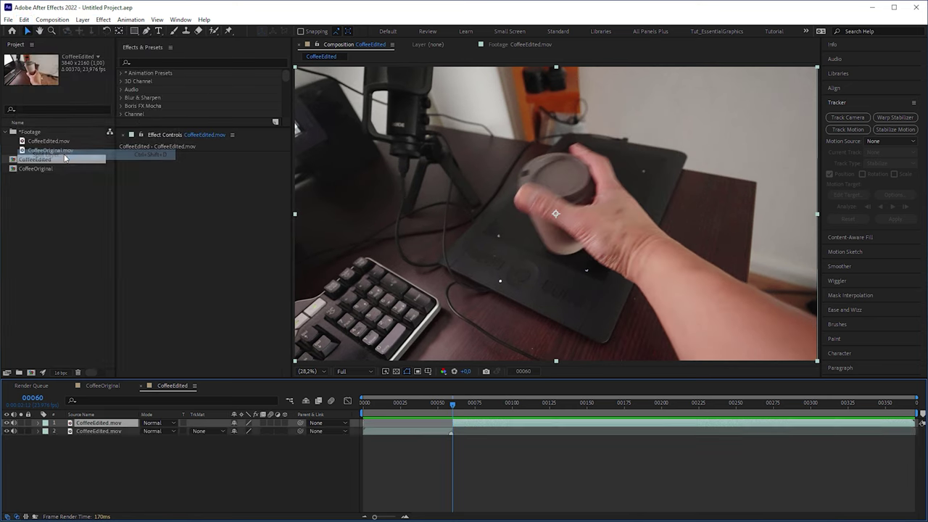
# Mark the second clip at frame 230 over the empty tablet and shift it earlier until its marker meets the first clip's marker.
pyautogui.moveTo(451, 404); pyautogui.dragTo(706, 428)
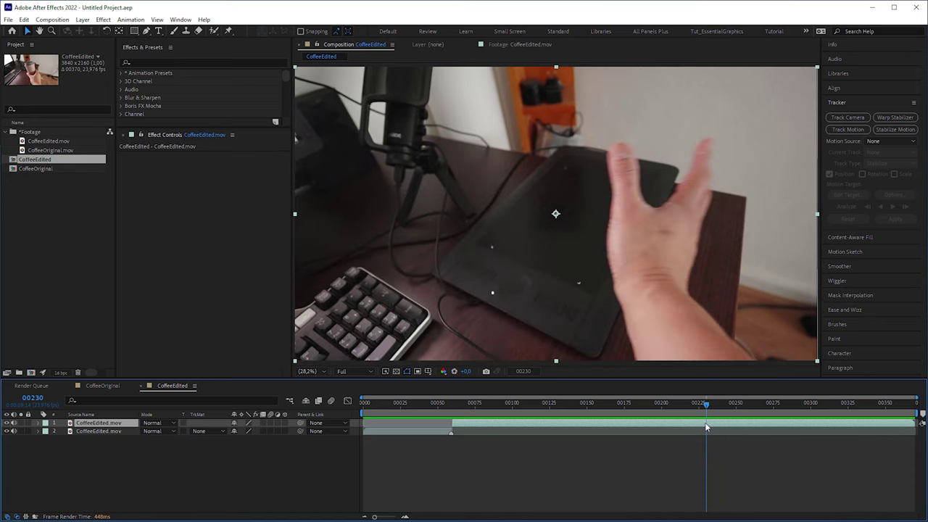
pyautogui.click(82, 20)
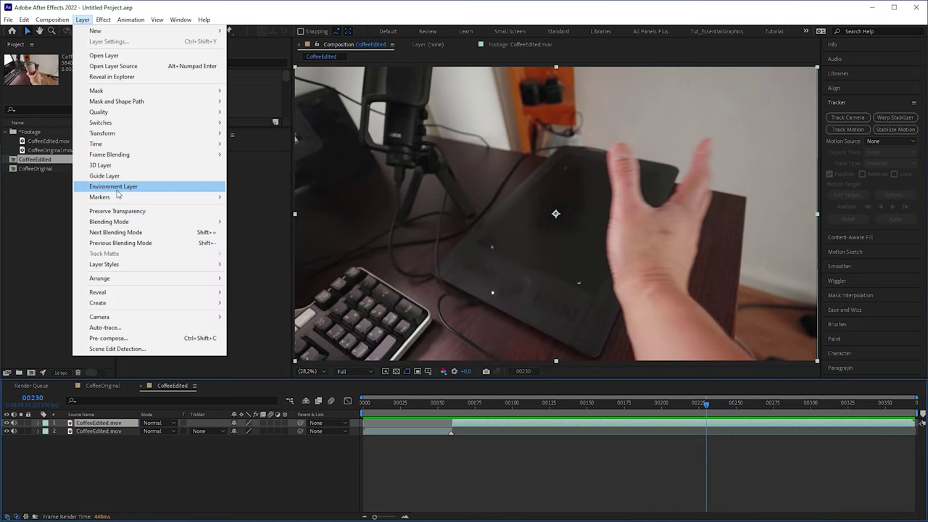
pyautogui.moveTo(145, 195)
pyautogui.click(247, 198)
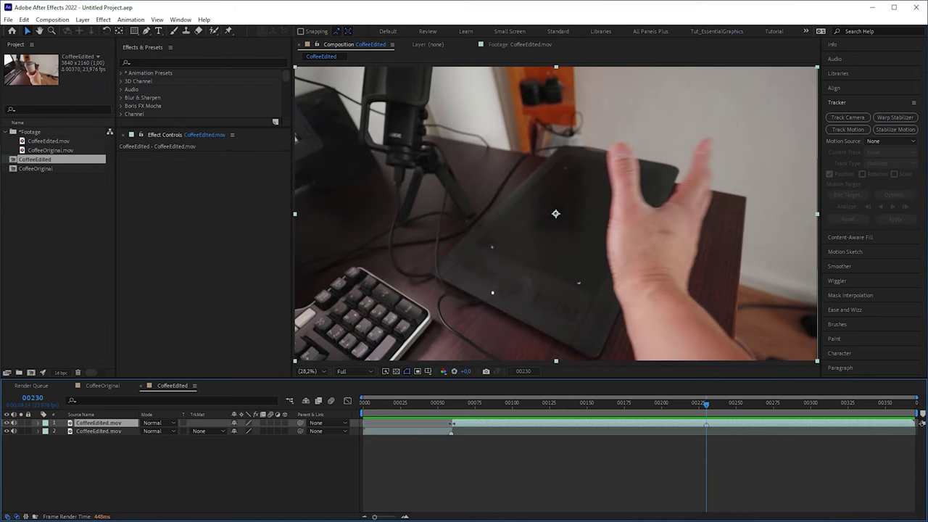
pyautogui.moveTo(735, 428); pyautogui.dragTo(496, 424)
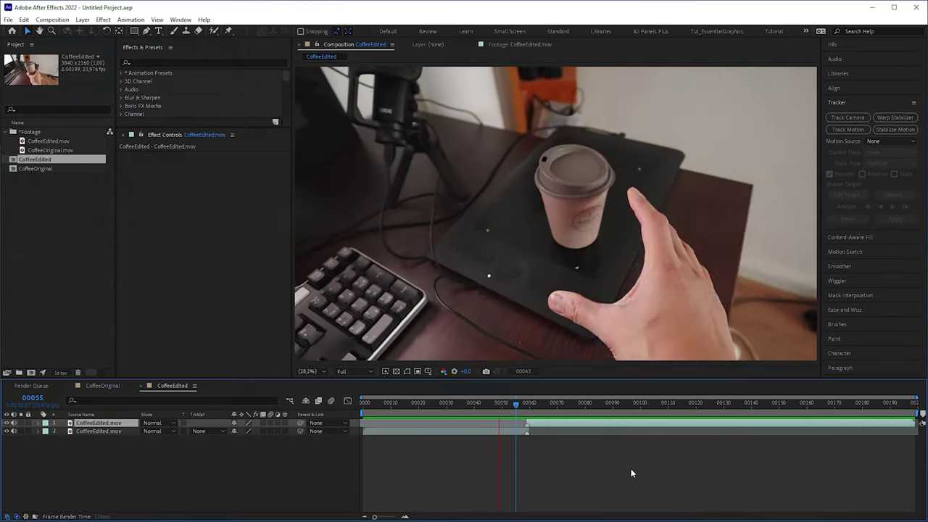
# Reposition the first clip's picture to match the second at frame 59, using Difference blending temporarily, and preview the cut.
pyautogui.click(527, 409)
pyautogui.click(177, 423)
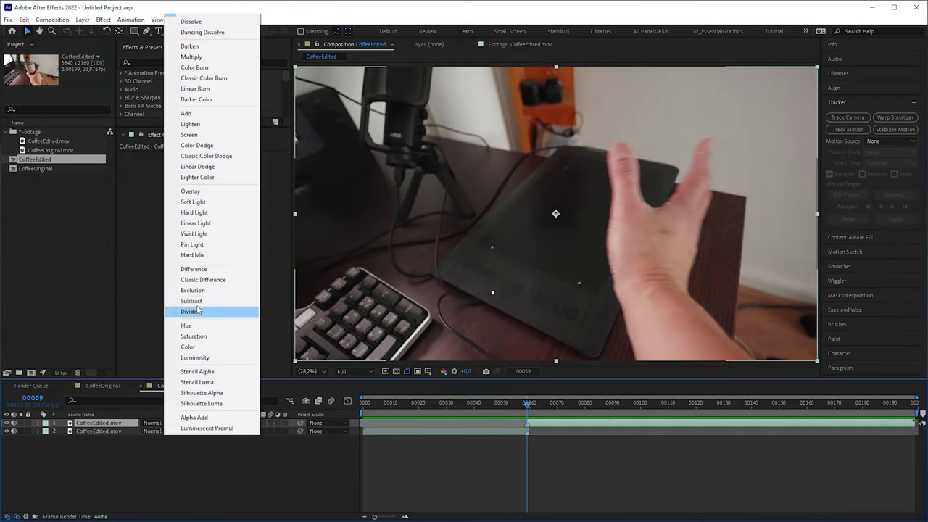
pyautogui.click(195, 269)
pyautogui.click(499, 433)
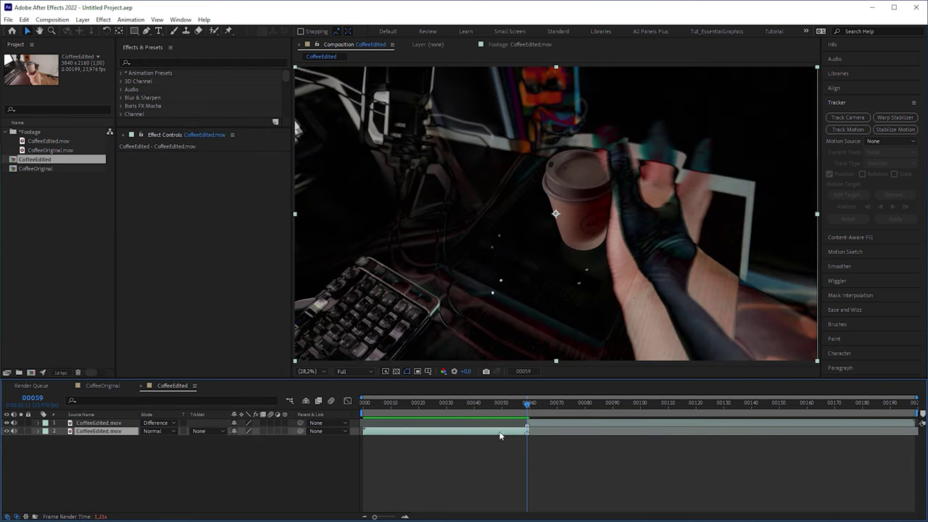
pyautogui.moveTo(556, 304); pyautogui.dragTo(547, 315)
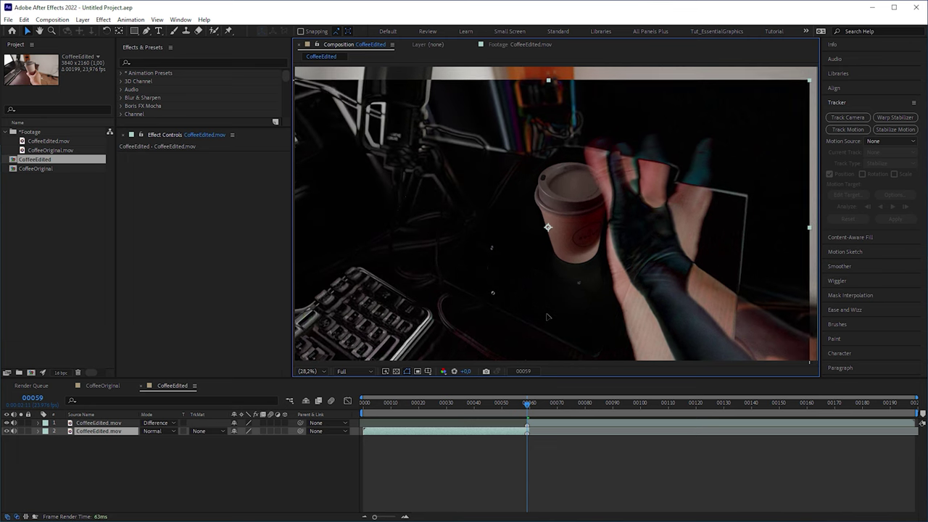
pyautogui.click(157, 422)
pyautogui.click(194, 269)
pyautogui.moveTo(528, 410); pyautogui.dragTo(525, 409)
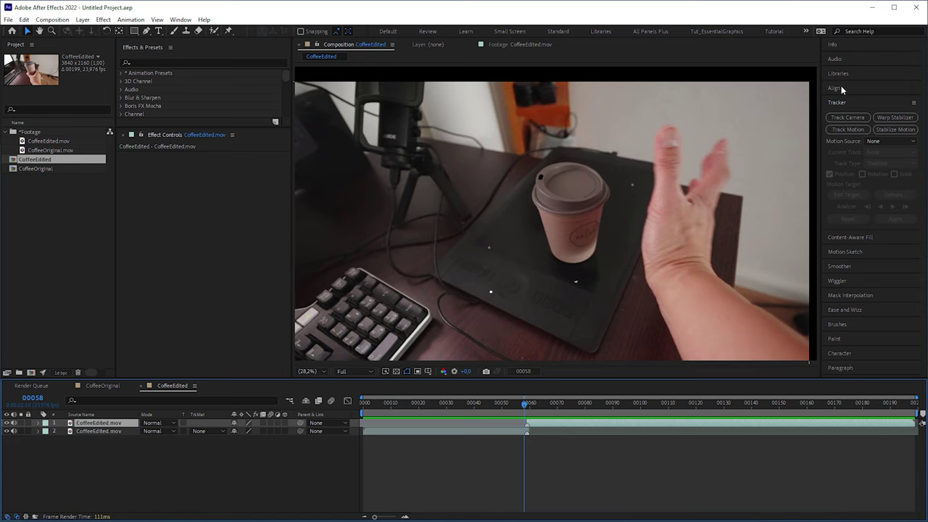
pyautogui.press('space')
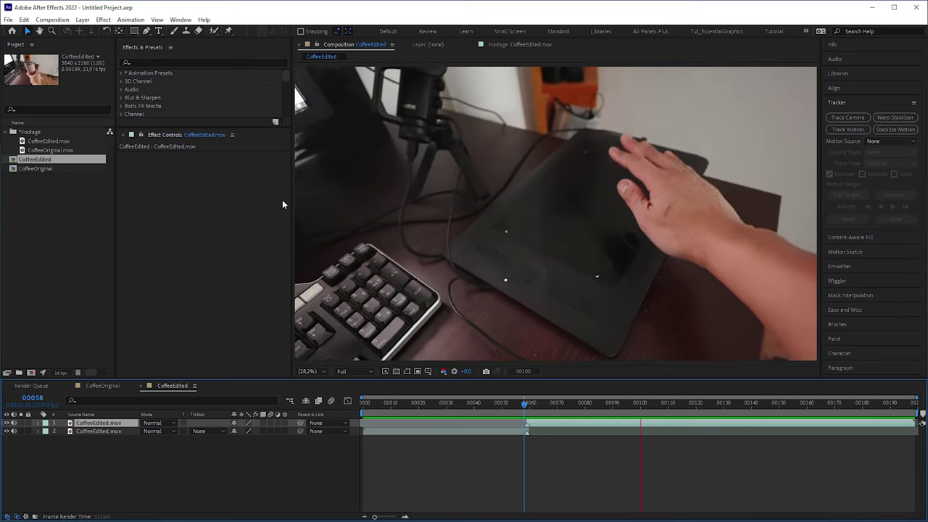
pyautogui.press('space')
# Duplicate the first clip's layer and freeze the copy at frame 58.
pyautogui.click(122, 432)
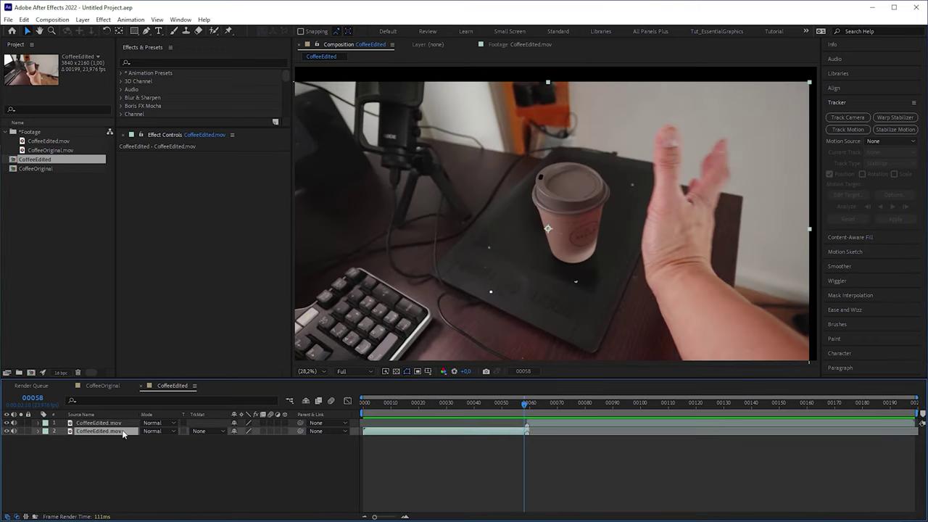
pyautogui.hotkey('ctrl', 'd')
pyautogui.rightClick(129, 432)
pyautogui.moveTo(218, 197)
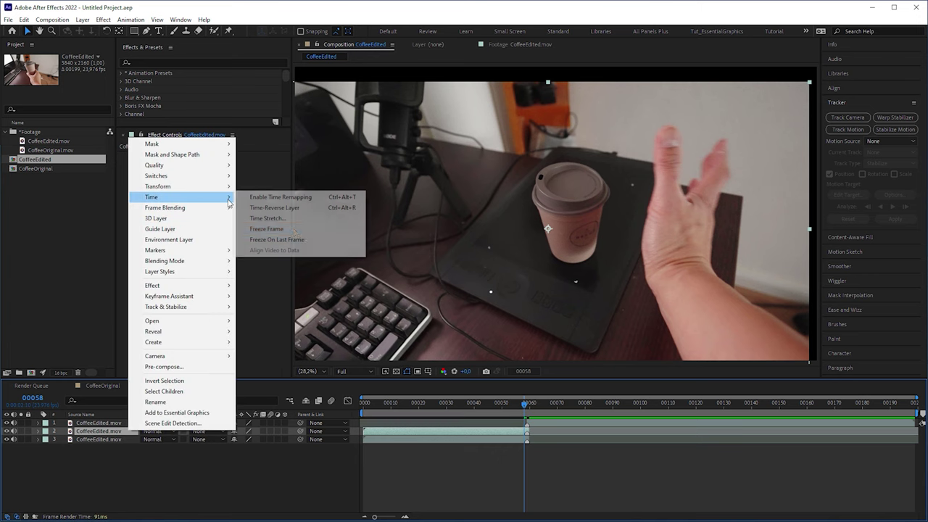
pyautogui.click(295, 231)
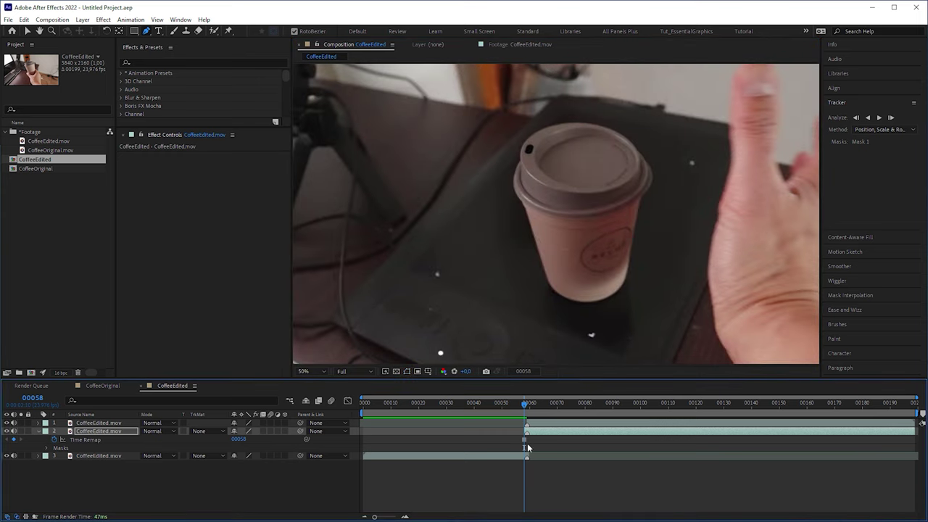
# Extend the top clip's start back to frame 58 and track its camera with Detailed Analysis enabled.
pyautogui.click(74, 424)
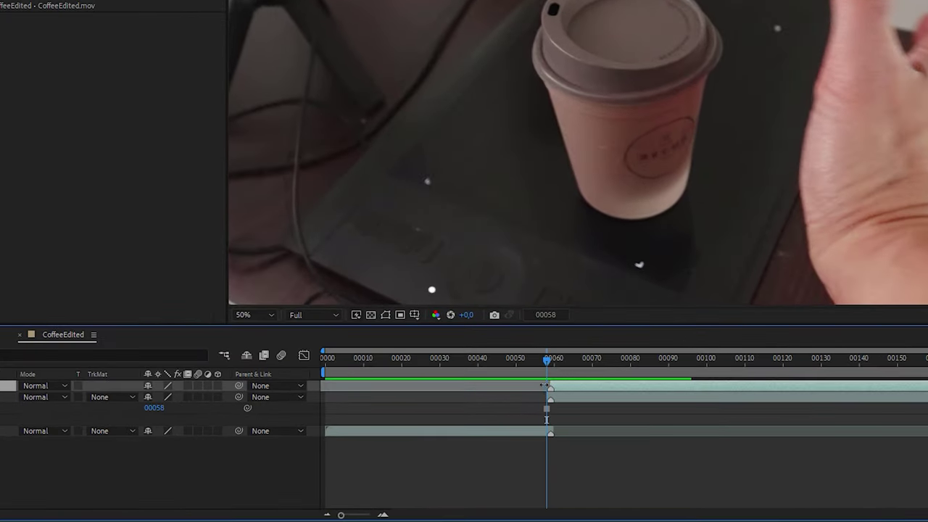
pyautogui.moveTo(533, 414); pyautogui.dragTo(529, 413)
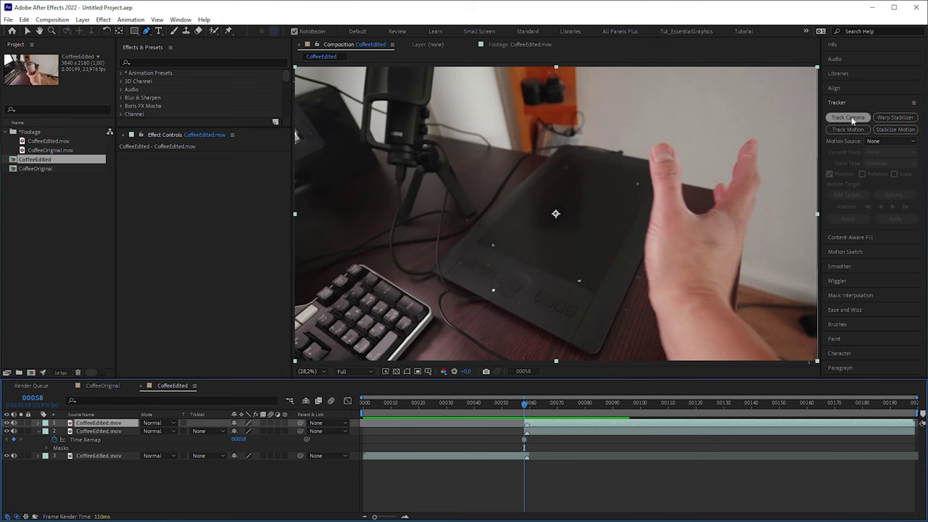
pyautogui.click(851, 119)
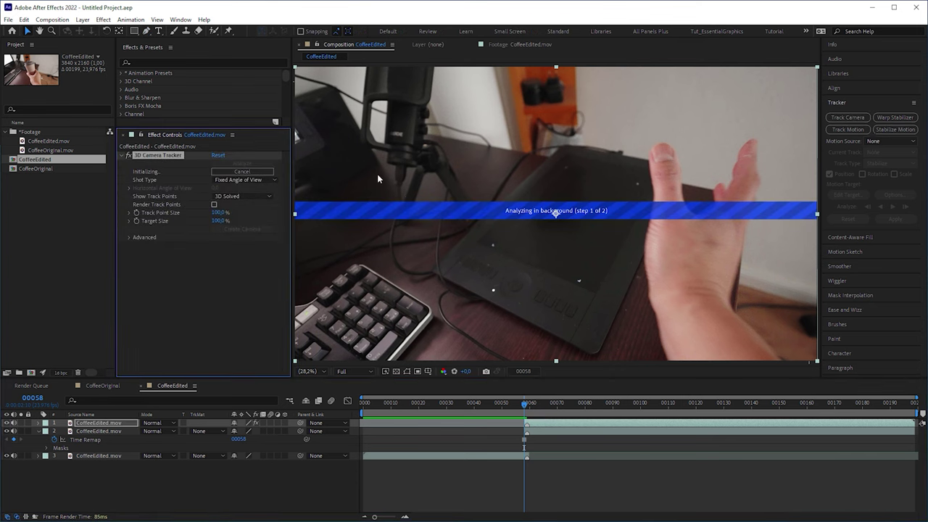
pyautogui.click(129, 237)
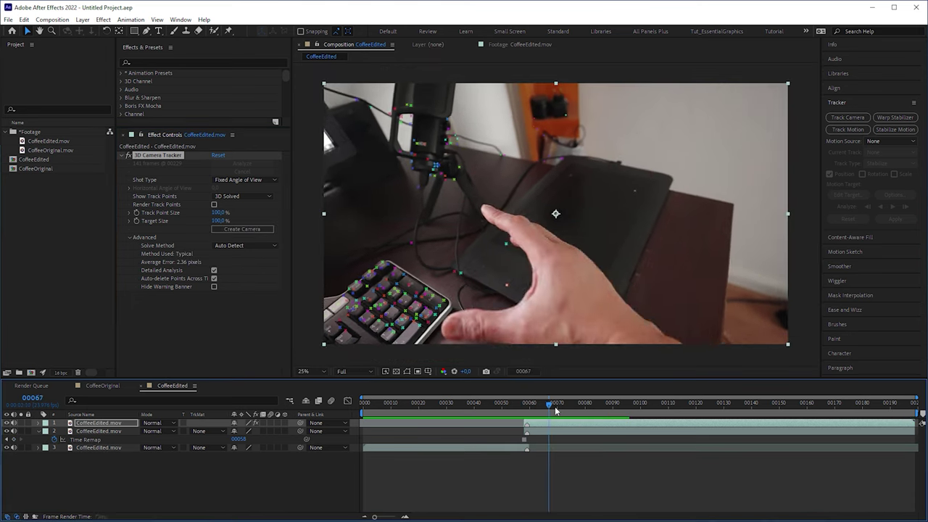
# Create a solid and camera from the track points around the tablet surface at frame 114.
pyautogui.moveTo(549, 422); pyautogui.dragTo(681, 437)
pyautogui.click(515, 230)
pyautogui.keyDown('shift'); pyautogui.click(658, 174); pyautogui.keyUp('shift')
pyautogui.rightClick(601, 206)
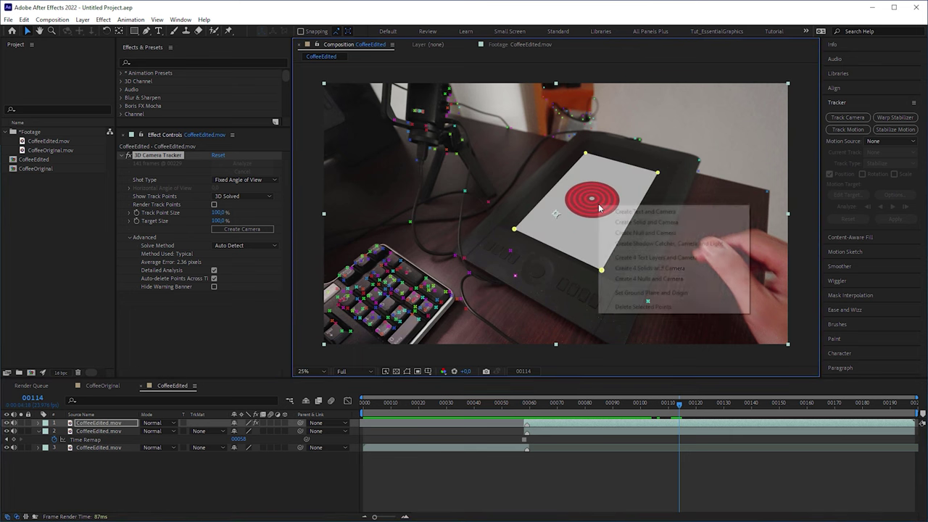
pyautogui.click(647, 223)
# Return to frame 58 and move the frozen cup layer to the top of the layer stack.
pyautogui.moveTo(679, 405); pyautogui.dragTo(526, 420)
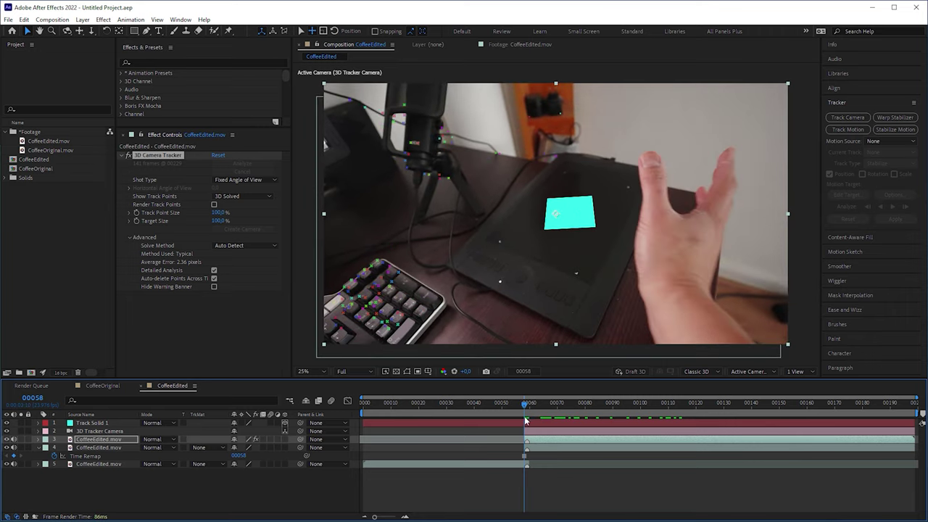
pyautogui.click(132, 449)
pyautogui.moveTo(126, 425); pyautogui.dragTo(132, 425)
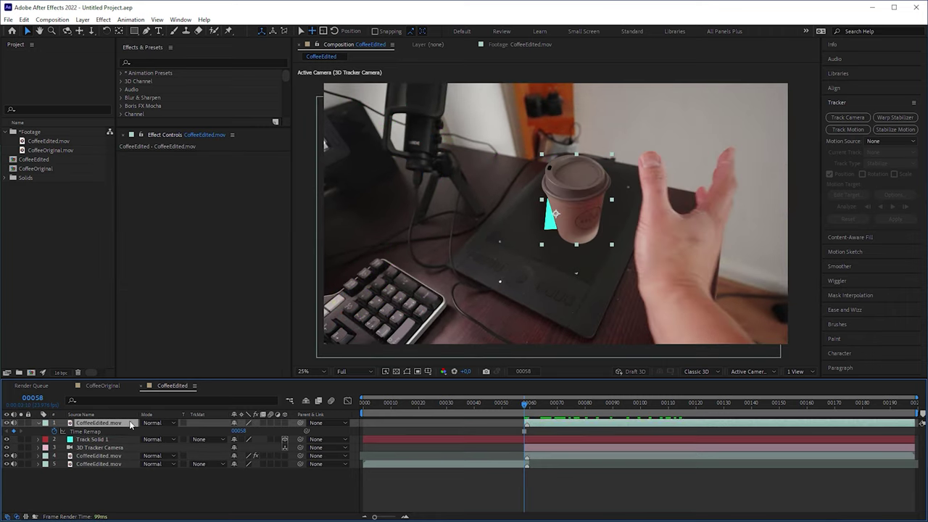
# Set the width of Track Solid 1 to 3840 px in its solid settings.
pyautogui.click(108, 439)
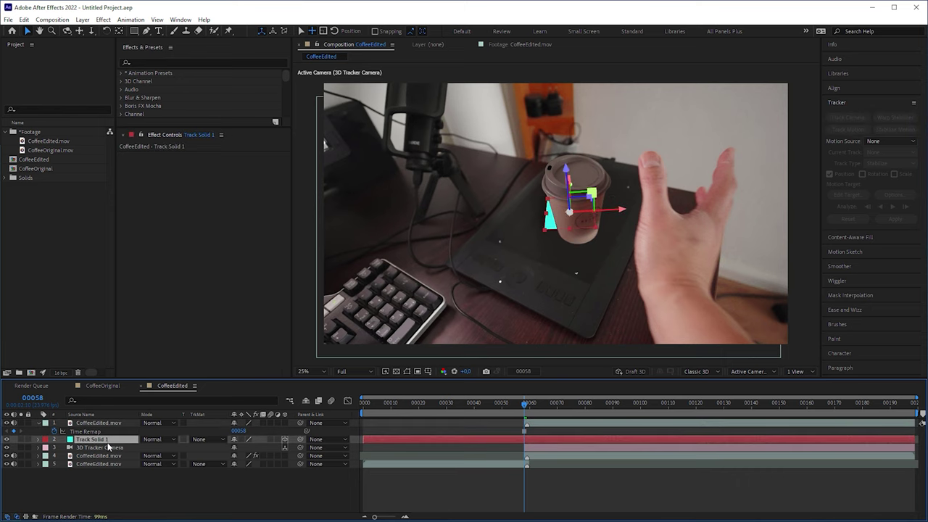
pyautogui.press('s')
pyautogui.hotkey('ctrl', 'shift', 'y')
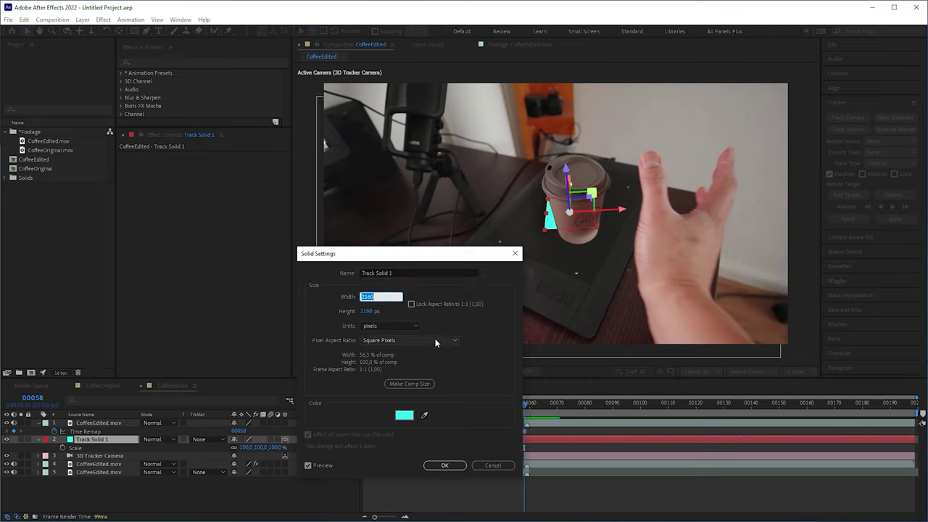
pyautogui.write('3840')
pyautogui.press('Return')
# Rotate Track Solid 1 to follow the tablet, scale it to 232% and reposition it over the tablet surface.
pyautogui.press('r')
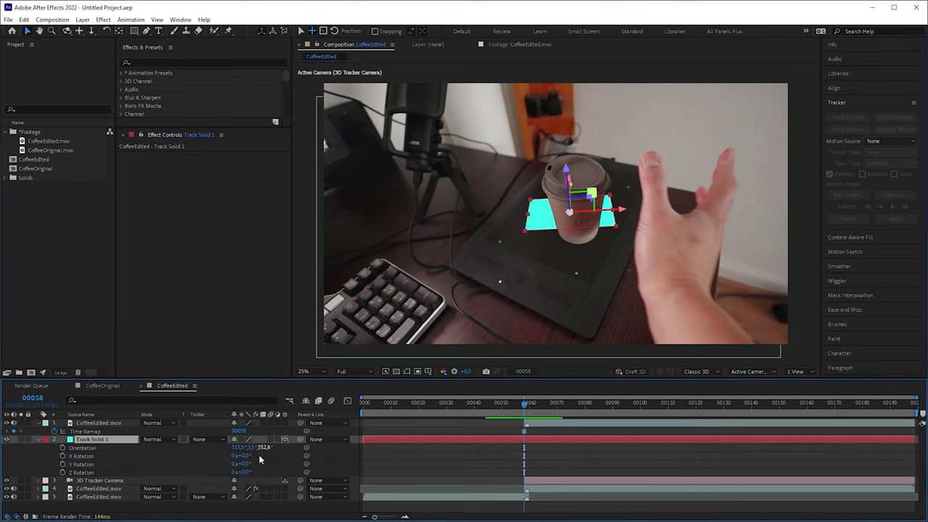
pyautogui.press('s')
pyautogui.moveTo(225, 472); pyautogui.dragTo(326, 438)
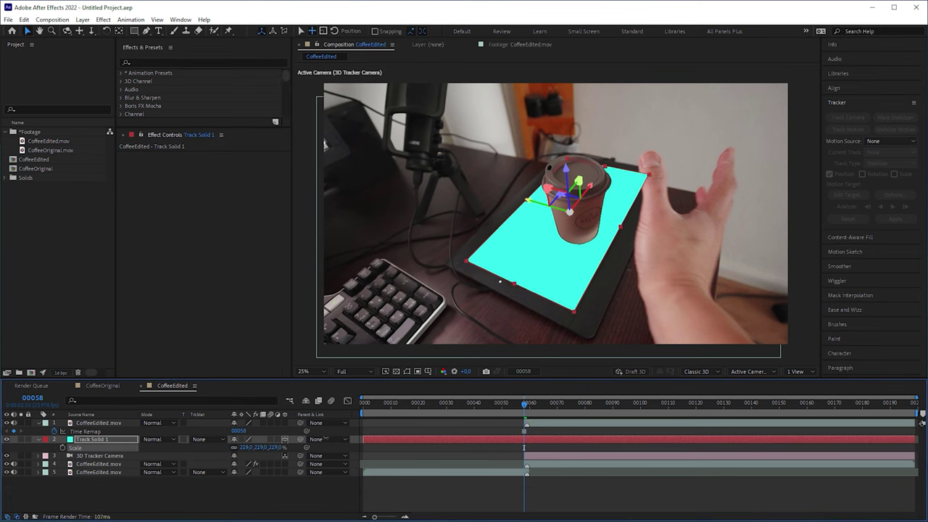
pyautogui.moveTo(570, 211); pyautogui.dragTo(595, 186)
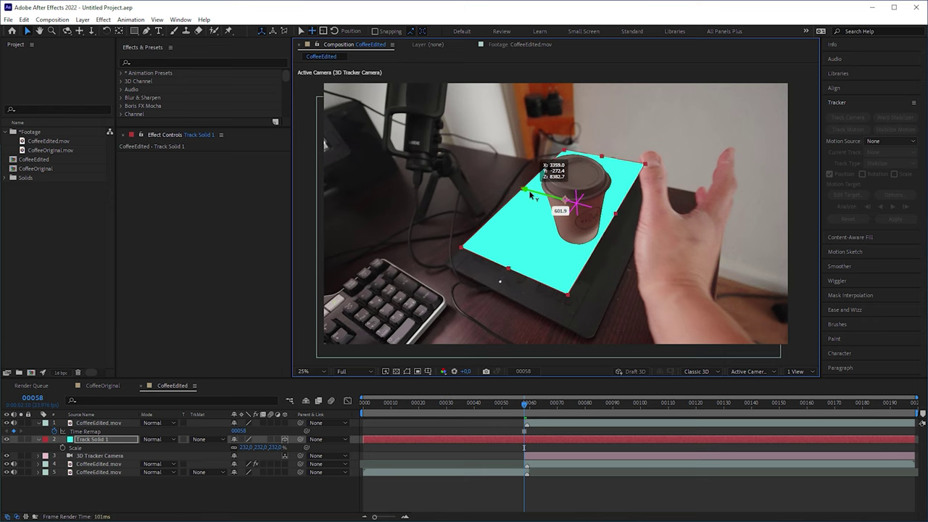
# Apply the CC Power Pin effect to the frozen cup layer.
pyautogui.click(206, 61)
pyautogui.write('cc powe')
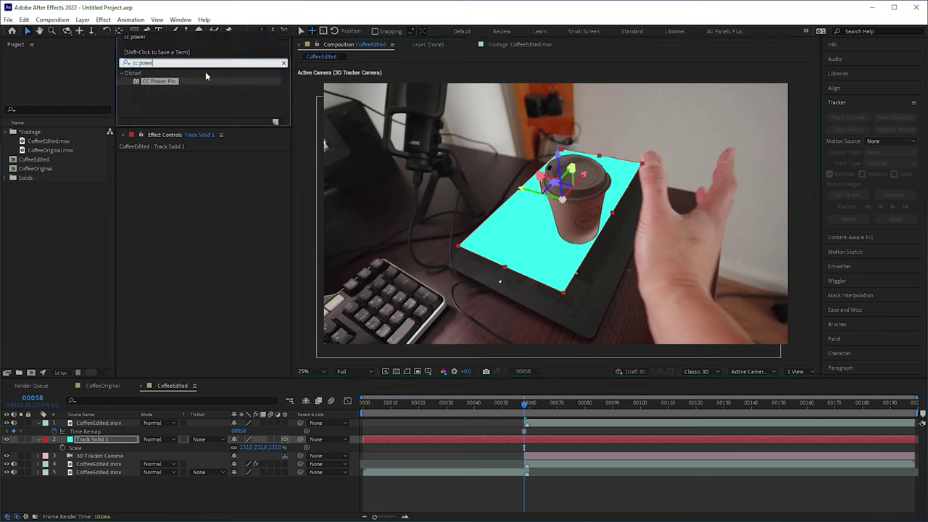
pyautogui.moveTo(159, 80); pyautogui.dragTo(98, 423)
# Place the four CC Power Pin corners roughly on the matching corners of the tracked solid.
pyautogui.moveTo(323, 343); pyautogui.dragTo(563, 293)
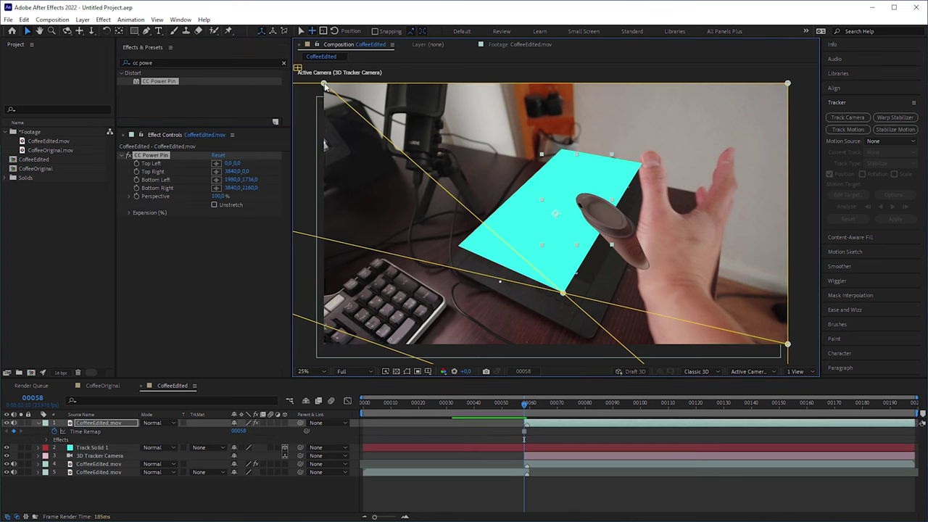
pyautogui.moveTo(323, 82); pyautogui.dragTo(457, 245)
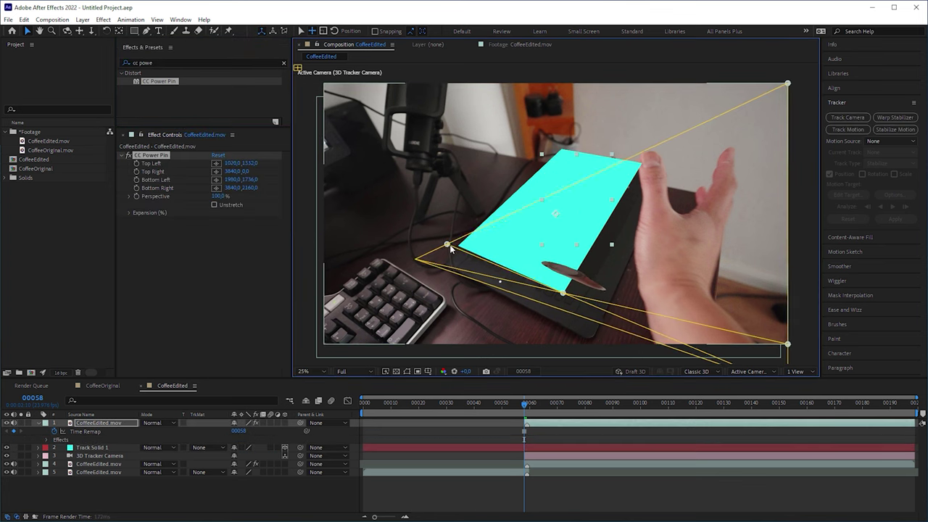
pyautogui.moveTo(787, 83); pyautogui.dragTo(564, 147)
pyautogui.moveTo(787, 343); pyautogui.dragTo(641, 162)
# Fine-tune the CC Power Pin corners on the frozen cup layer so they sit exactly on Track Solid 1's corners.
pyautogui.scroll(4, 570, 287)
pyautogui.moveTo(570, 287); pyautogui.dragTo(585, 192)
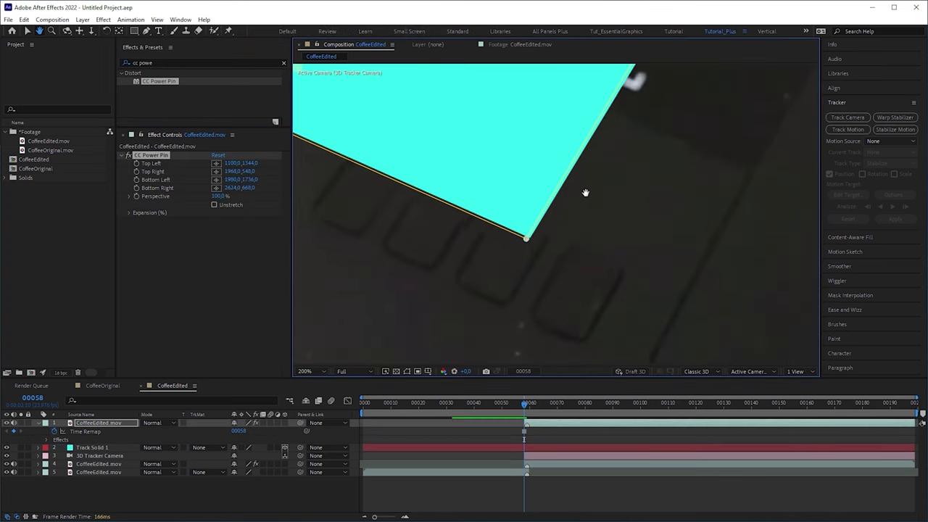
pyautogui.moveTo(527, 241); pyautogui.dragTo(626, 250)
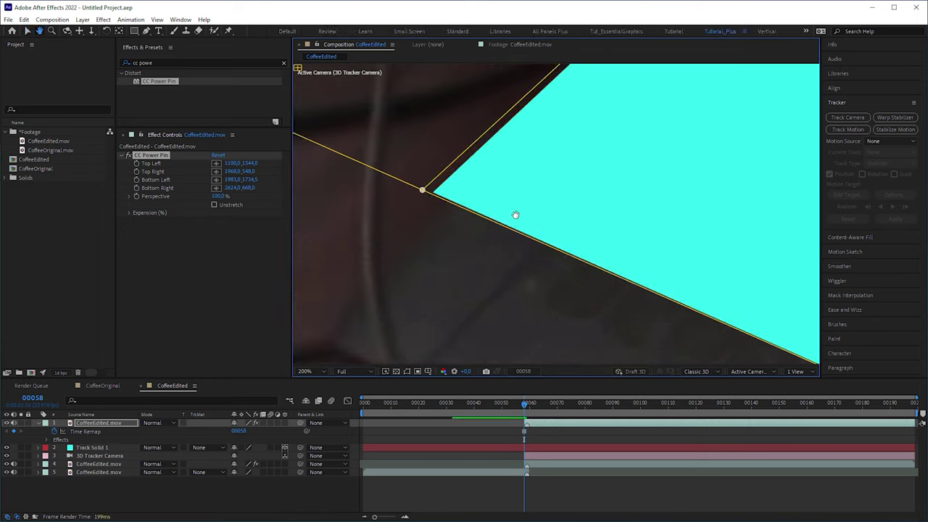
pyautogui.moveTo(528, 230); pyautogui.dragTo(539, 232)
pyautogui.hotkey('shift', '/')
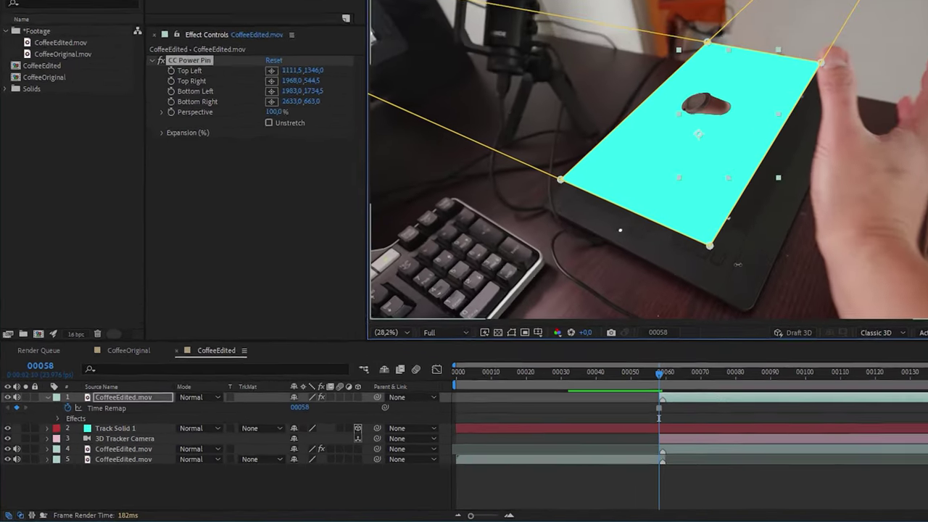
# Copy Track Solid 1's Position, Scale, Orientation and X, Y and Z Rotation properties.
pyautogui.scroll(-1, 73, 430)
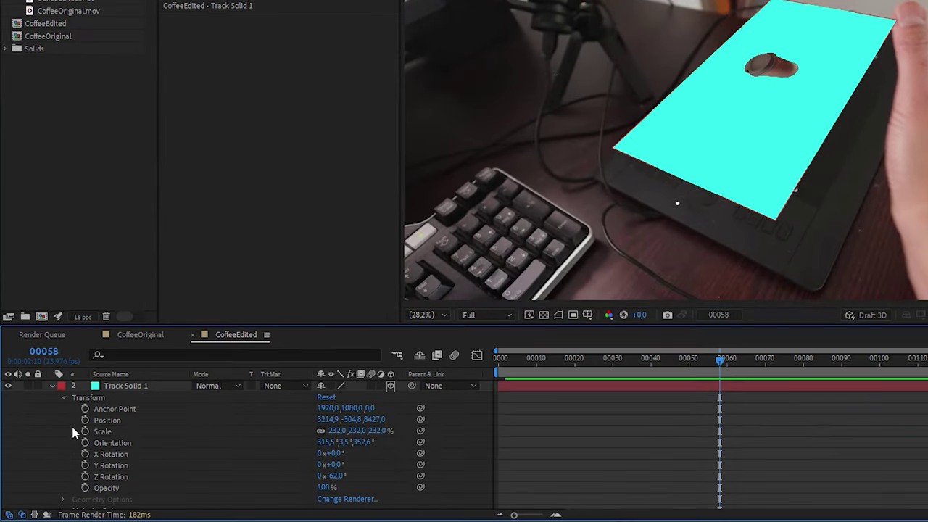
pyautogui.click(108, 421)
pyautogui.keyDown('ctrl'); pyautogui.click(108, 432); pyautogui.keyUp('ctrl')
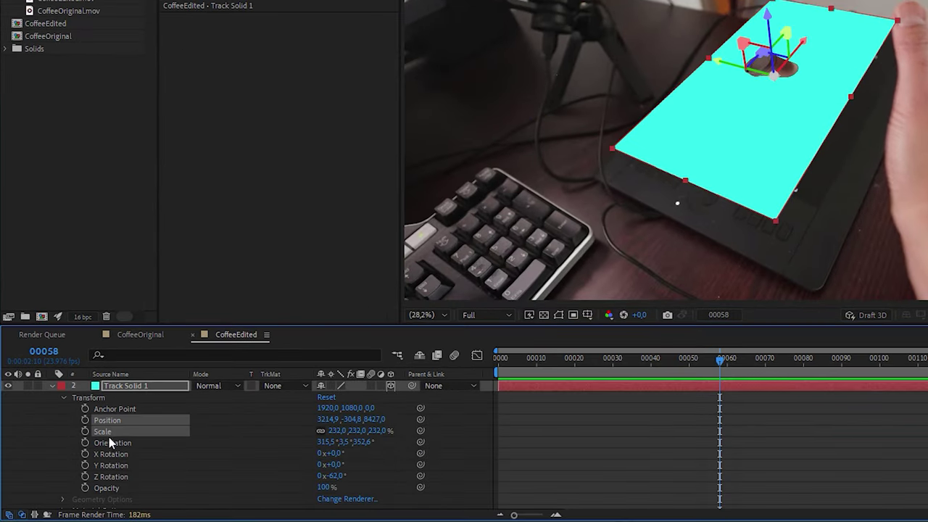
pyautogui.keyDown('ctrl'); pyautogui.click(113, 443); pyautogui.keyUp('ctrl')
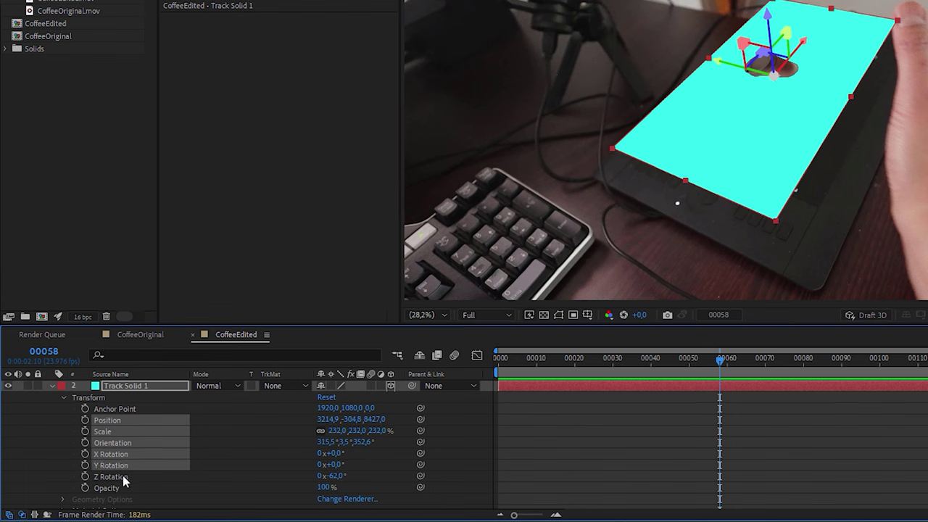
pyautogui.click(52, 385)
# Hide Track Solid 1, then make the frozen cup layer 3D and paste the copied transform properties onto it.
pyautogui.click(8, 419)
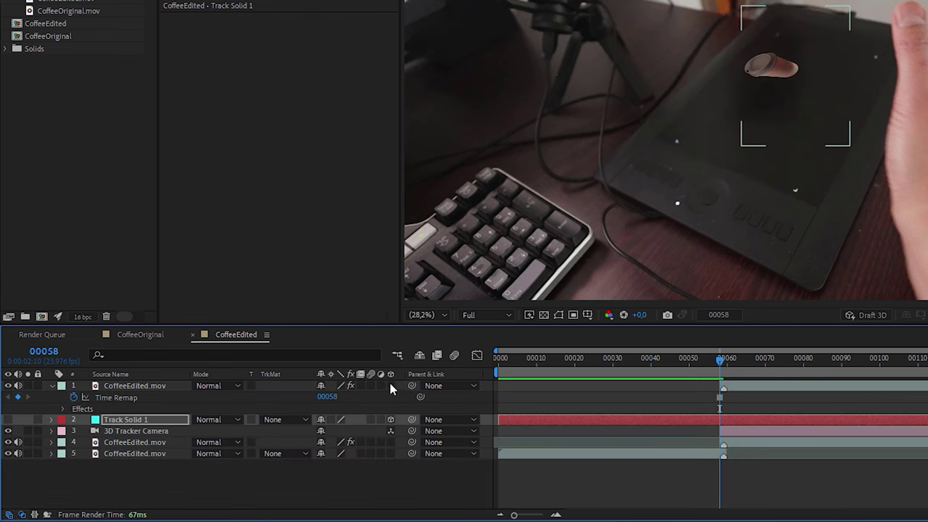
pyautogui.click(390, 386)
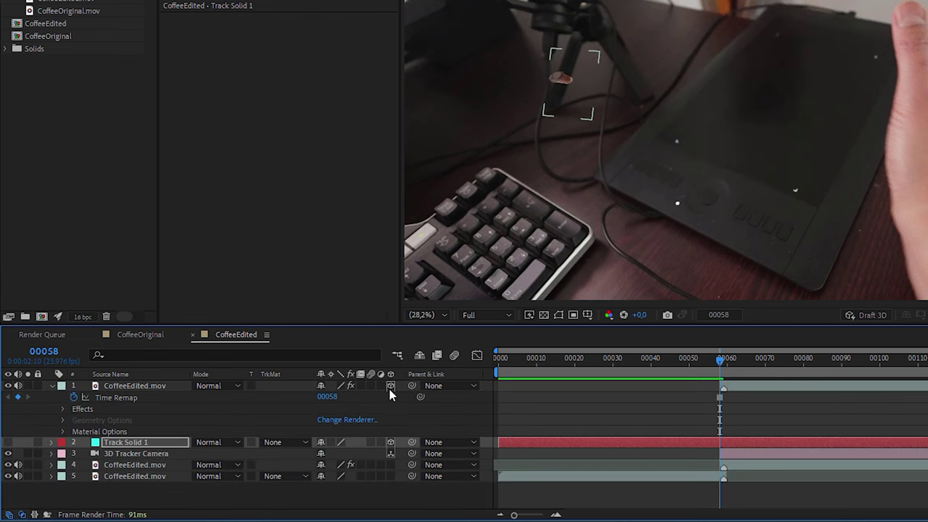
pyautogui.click(141, 383)
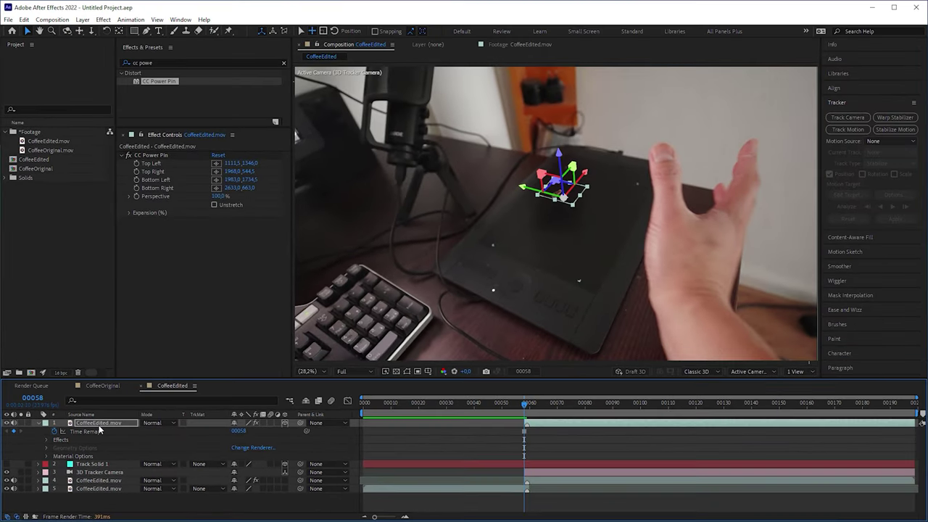
# Turn on Unstretch in the cup layer's CC Power Pin effect and scrub around frame 58 to check the cup.
pyautogui.click(214, 204)
pyautogui.click(290, 406)
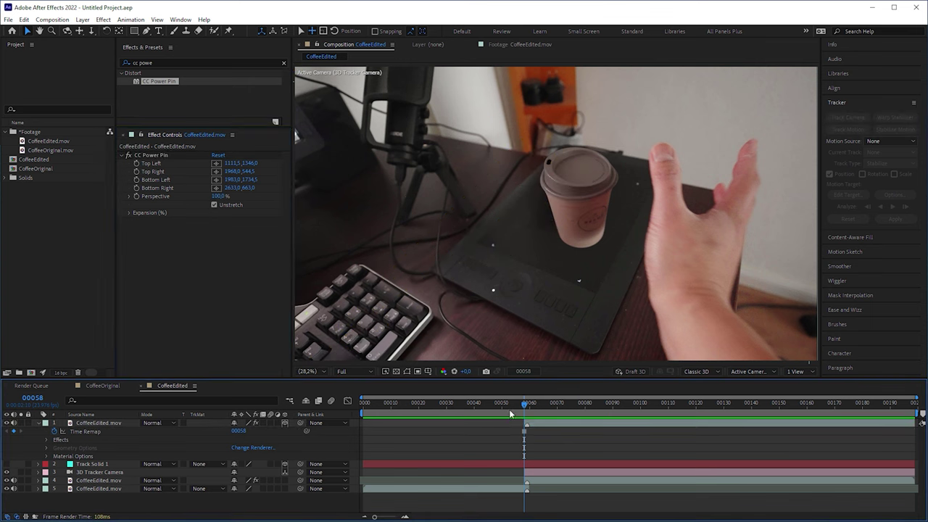
pyautogui.moveTo(532, 409); pyautogui.dragTo(525, 426)
pyautogui.click(535, 422)
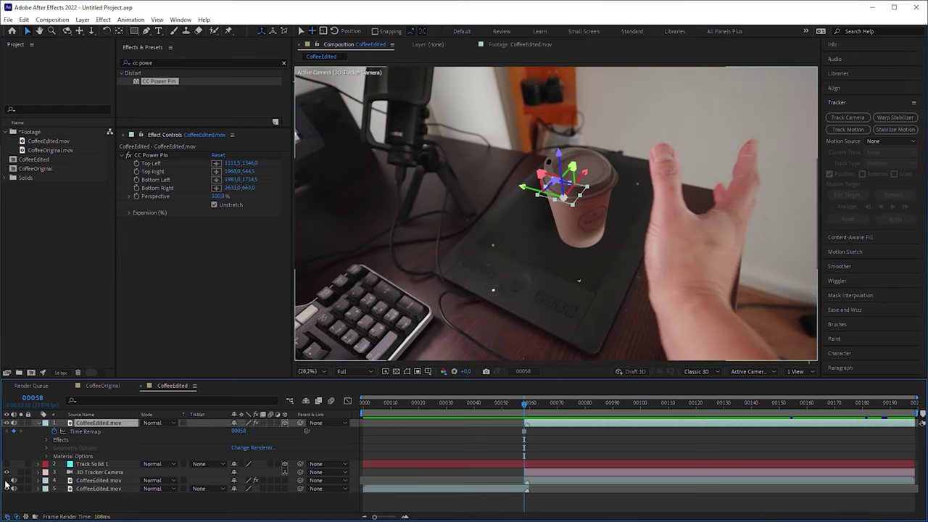
# Hide the camera-tracked footage layer and add the Transform effect above CC Power Pin on the frozen cup layer.
pyautogui.click(6, 481)
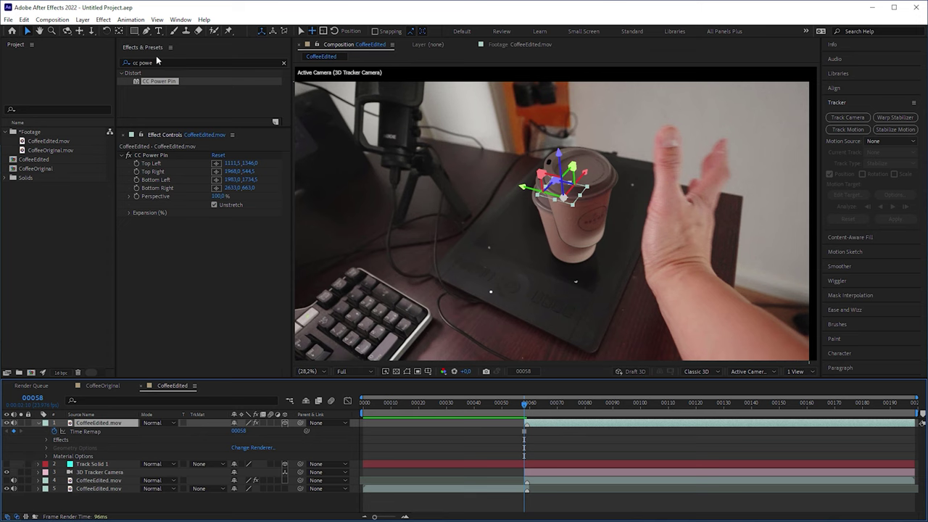
pyautogui.moveTo(154, 63); pyautogui.dragTo(114, 62)
pyautogui.write('transfor')
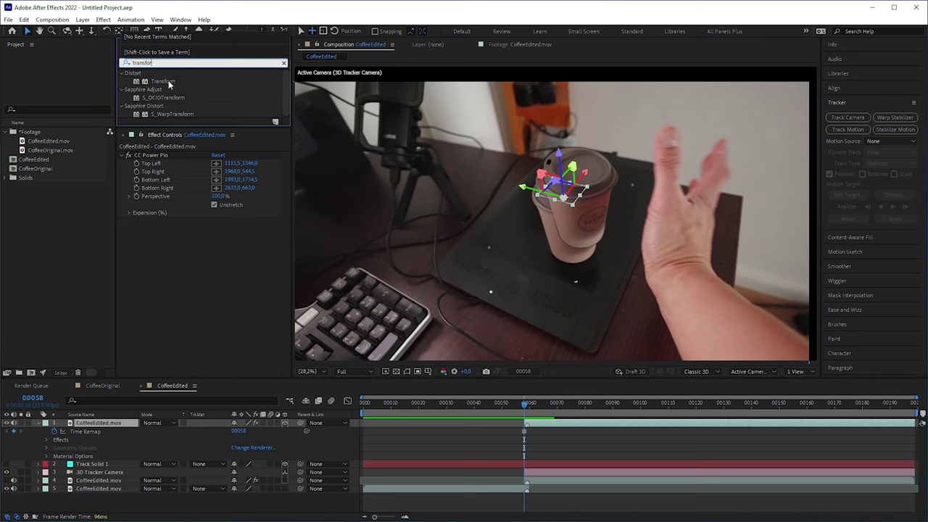
pyautogui.moveTo(169, 84); pyautogui.dragTo(176, 115)
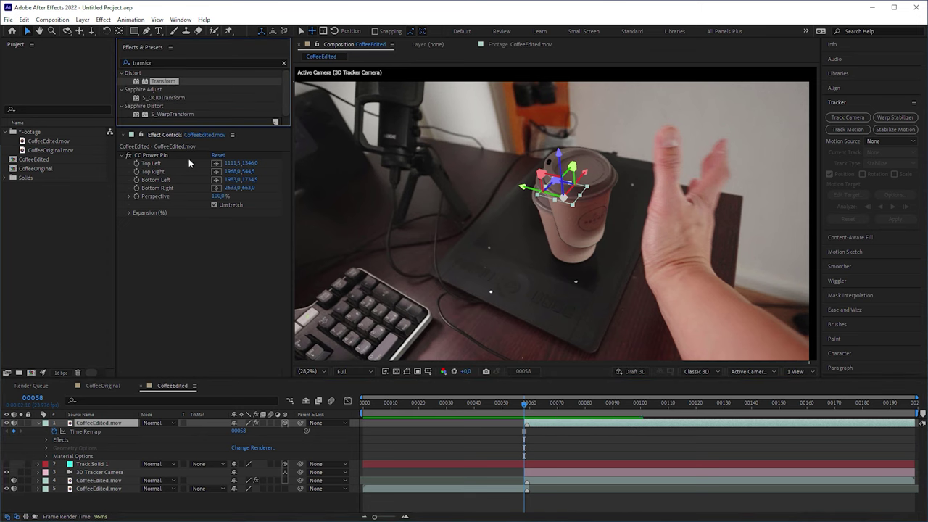
pyautogui.moveTo(189, 163); pyautogui.dragTo(188, 165)
# Set the frozen cup layer to Difference blending and align it with the original cup by setting Transform's Anchor Point to about 1982, 970.
pyautogui.click(161, 422)
pyautogui.click(190, 520)
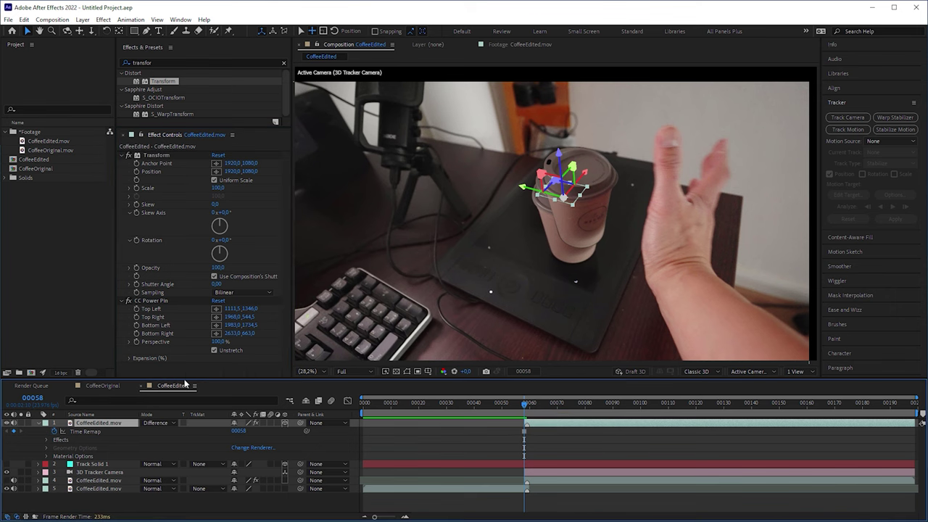
pyautogui.moveTo(237, 163); pyautogui.dragTo(231, 164)
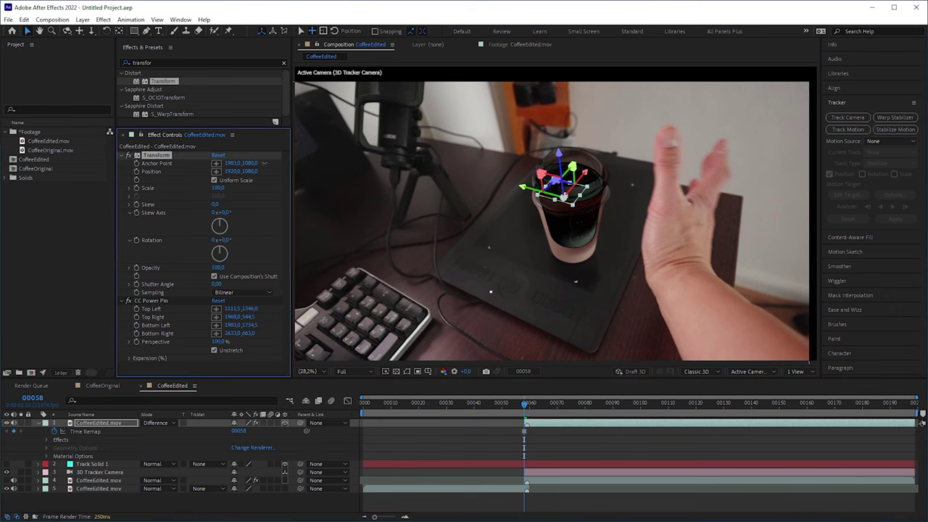
pyautogui.moveTo(193, 177); pyautogui.dragTo(187, 179)
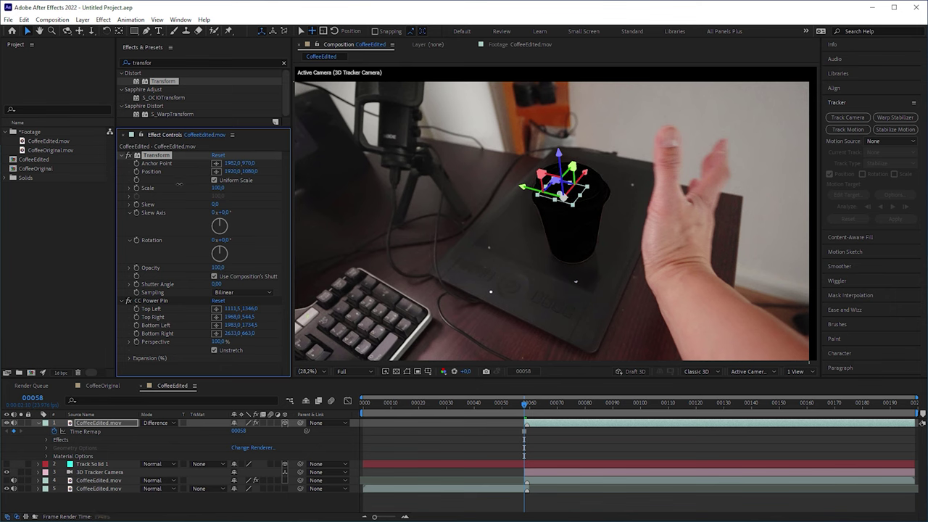
# Apply the Grid effect to Track Solid 1.
pyautogui.click(460, 466)
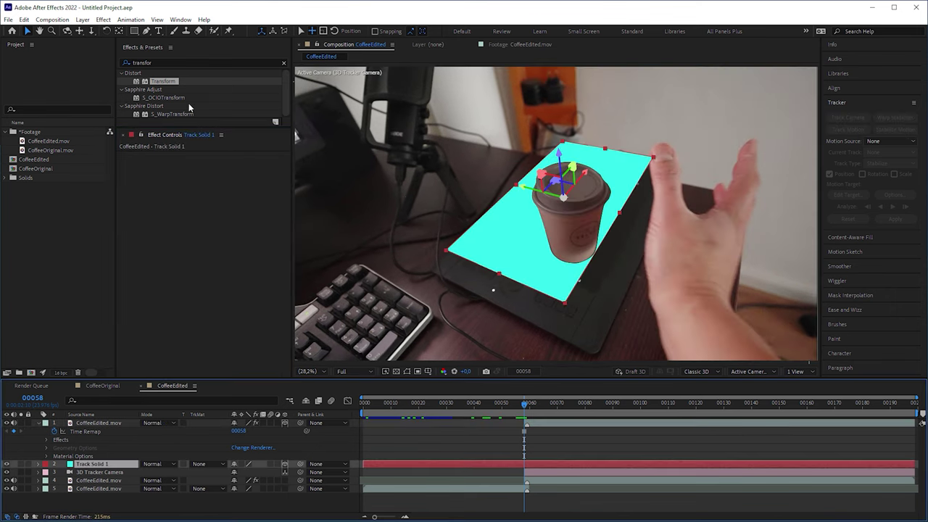
pyautogui.doubleClick(162, 63)
pyautogui.write('grid')
pyautogui.moveTo(151, 286); pyautogui.dragTo(151, 286)
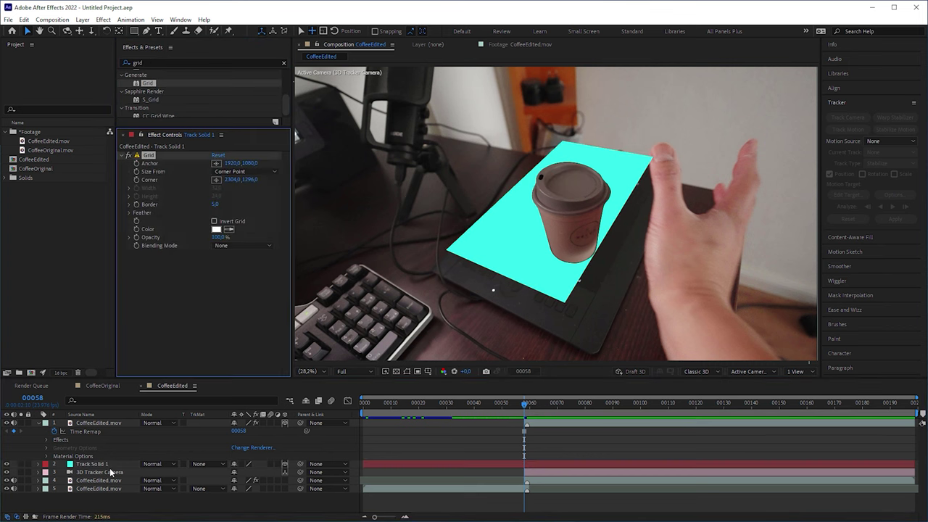
# Trim the start of Track Solid 1 to frame 58 and preview the composition.
pyautogui.click(109, 465)
pyautogui.hotkey('alt', '[')
pyautogui.press('space')
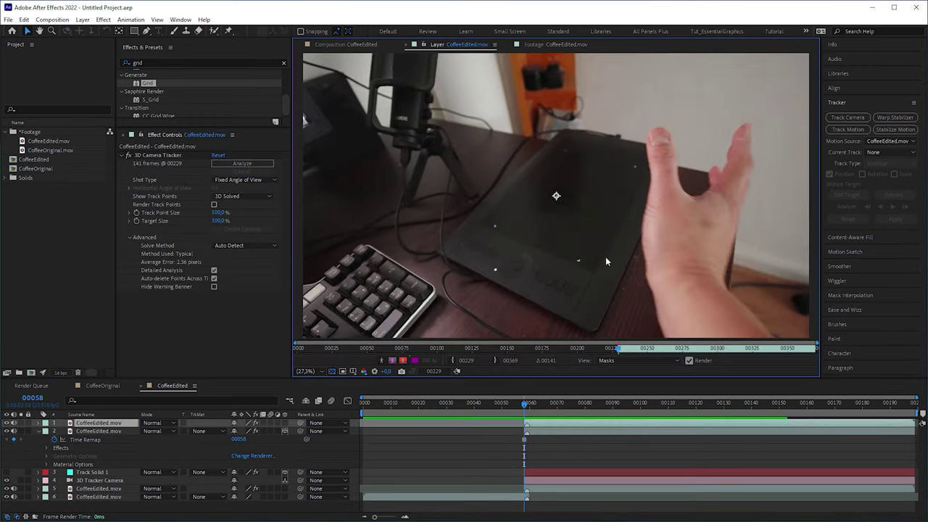
# Paint a Roto Brush stroke down the hand and wrist on the top footage layer, and return to frame 58.
pyautogui.moveTo(662, 194); pyautogui.dragTo(685, 317)
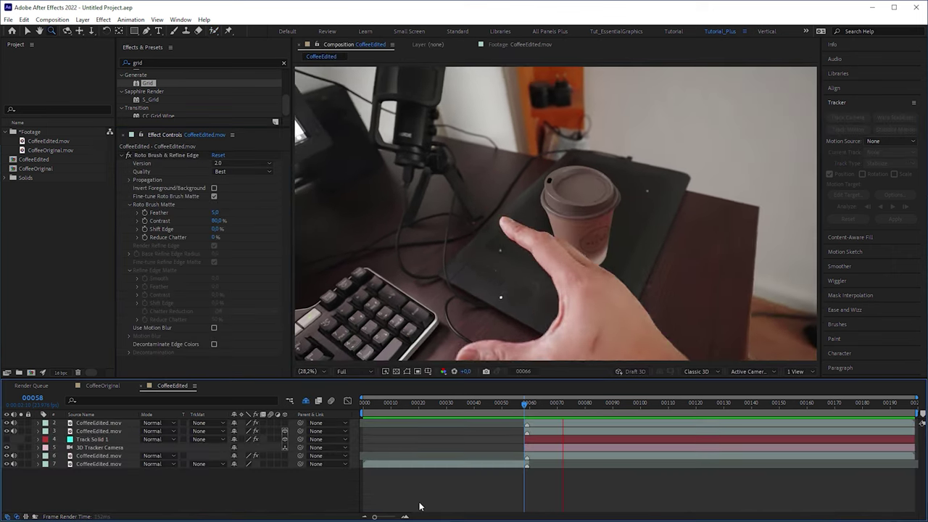
pyautogui.click(527, 409)
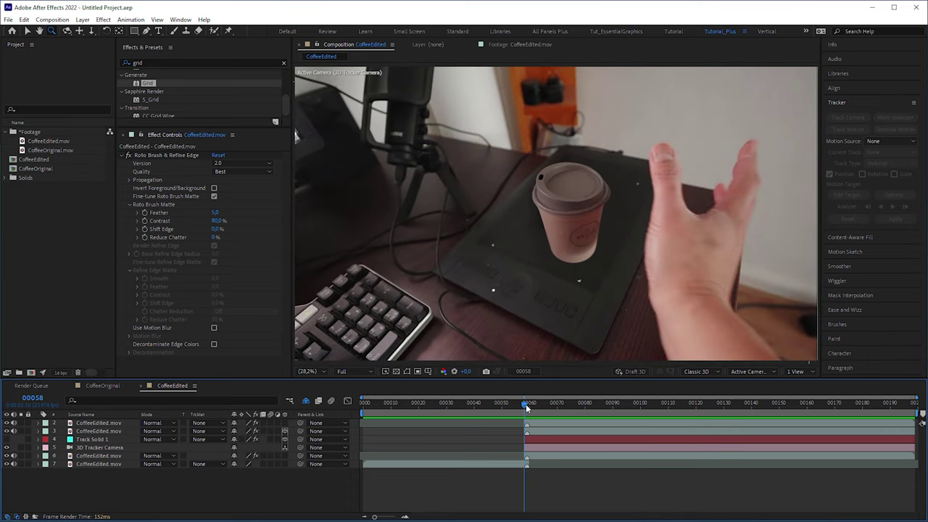
# Move to frame 56 and add an adjustment layer at the top of the CoffeeEdited composition.
pyautogui.moveTo(527, 408); pyautogui.dragTo(518, 409)
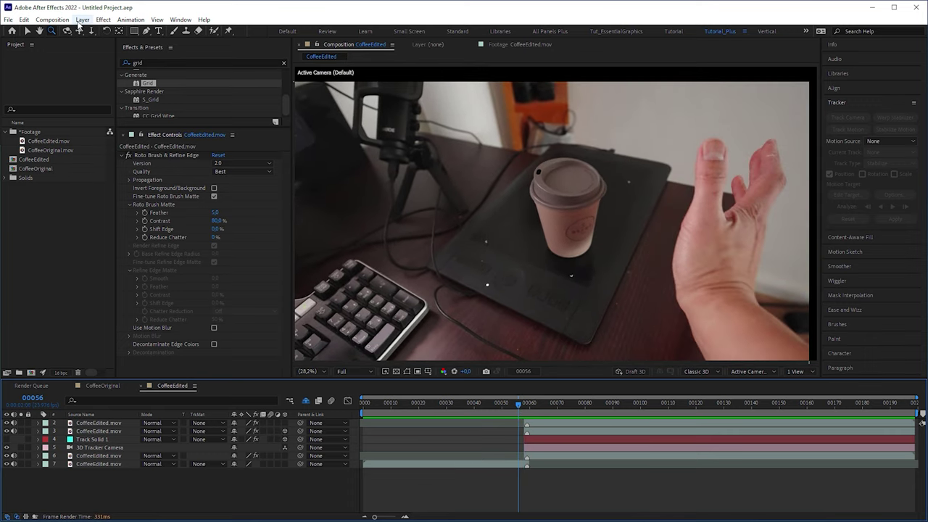
pyautogui.click(82, 20)
pyautogui.moveTo(95, 30)
pyautogui.click(285, 99)
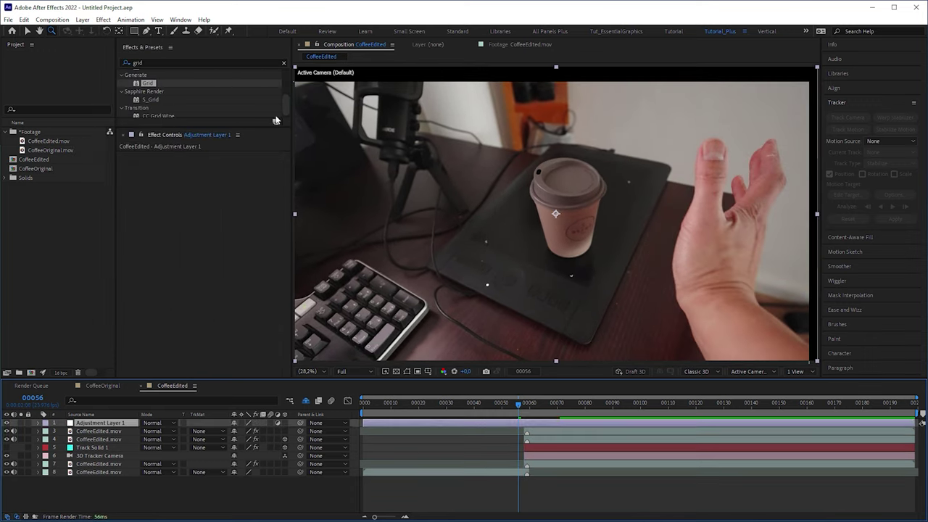
# Apply the Transform effect to the adjustment layer.
pyautogui.hotkey('ctrl', 'space')
pyautogui.write('transfor')
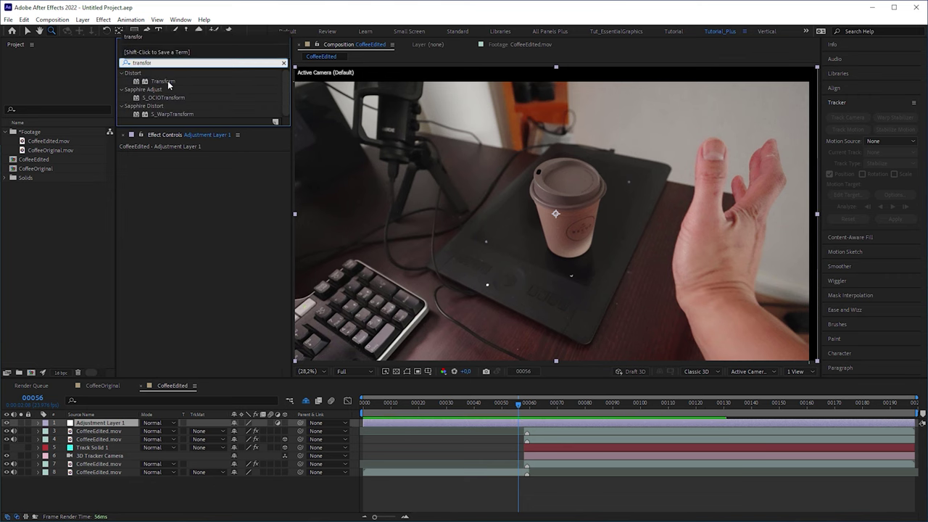
pyautogui.doubleClick(163, 80)
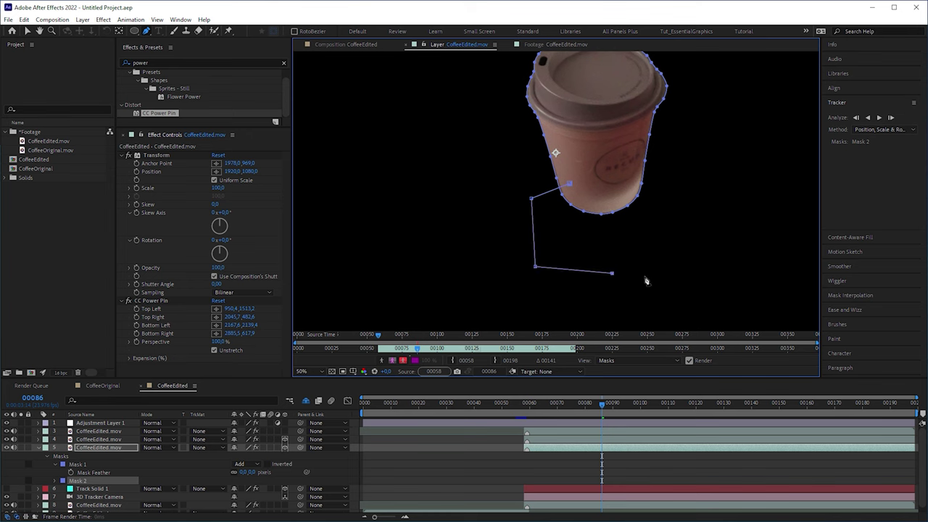
# Close Mask 2 around the tablet area below the cup and pull its lower corner points in toward the cup base.
pyautogui.click(720, 266)
pyautogui.click(722, 186)
pyautogui.click(570, 183)
pyautogui.moveTo(535, 266); pyautogui.dragTo(541, 238)
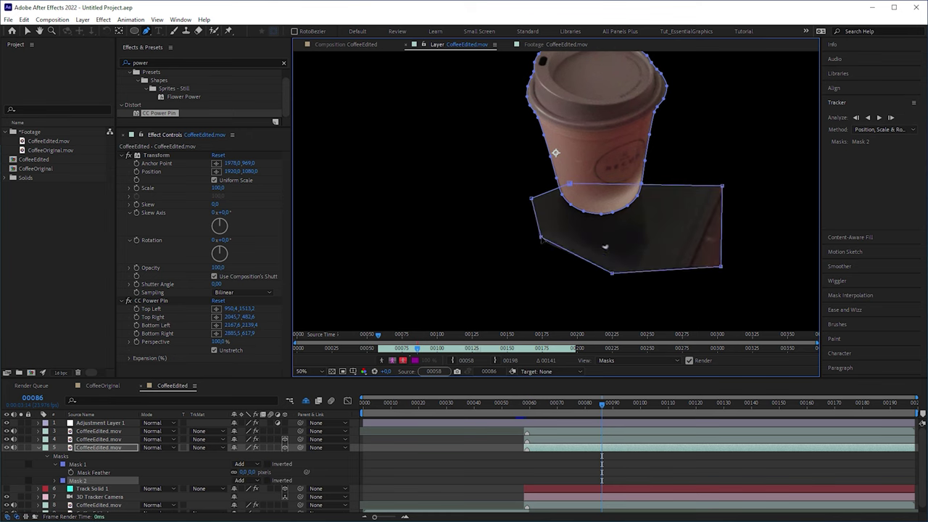
pyautogui.moveTo(720, 266); pyautogui.dragTo(662, 221)
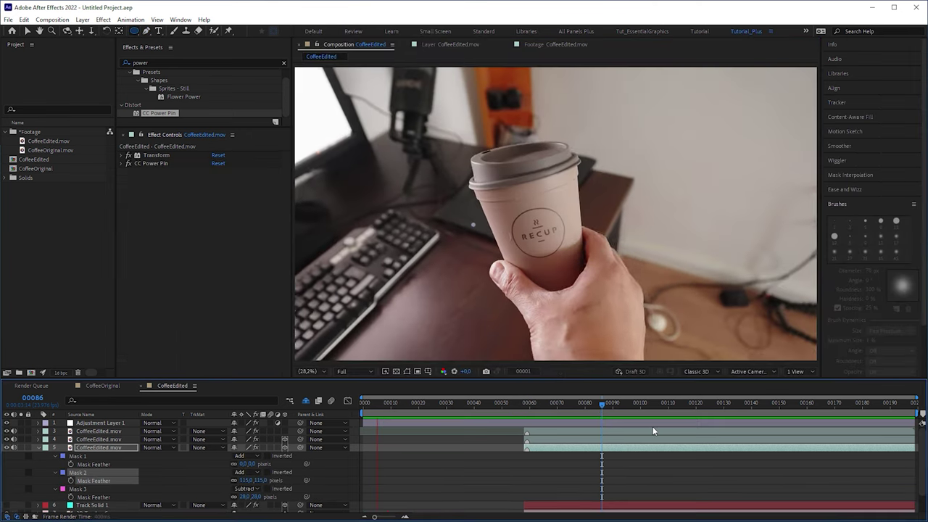